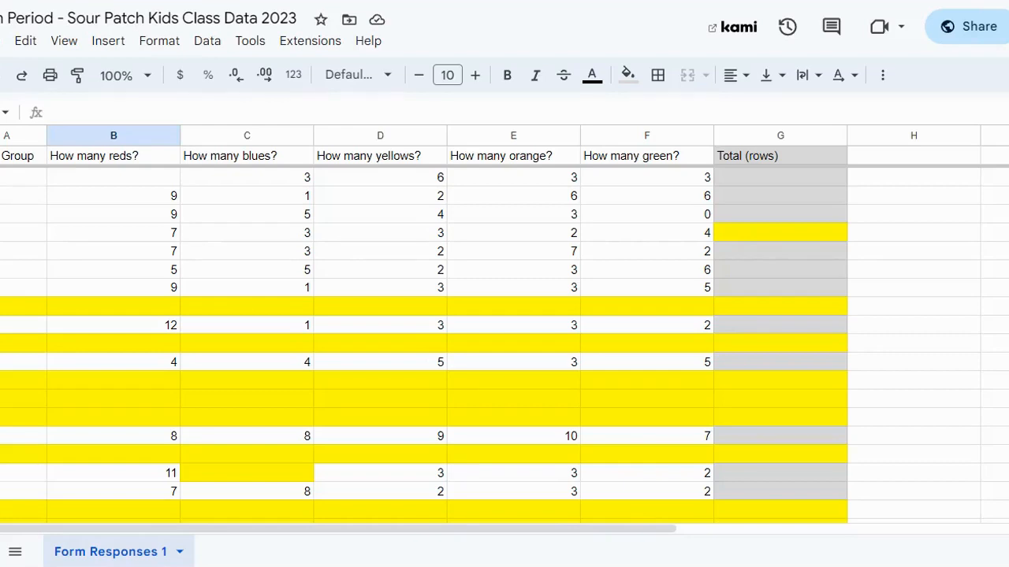
# Total the reds column in the totals row by entering =SUM(B2:B35) in cell B36
pyautogui.click(122, 184)
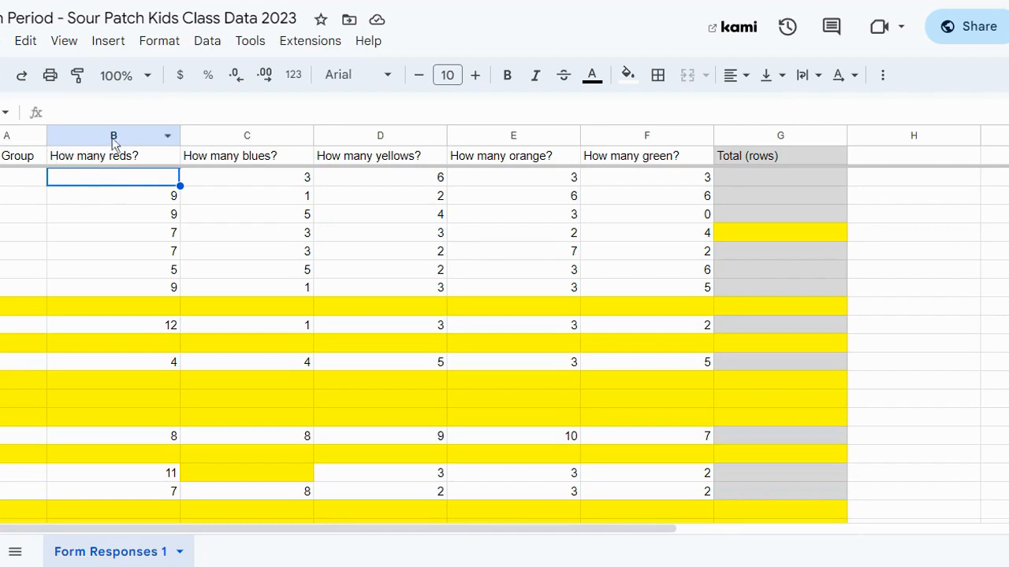
pyautogui.click(107, 200)
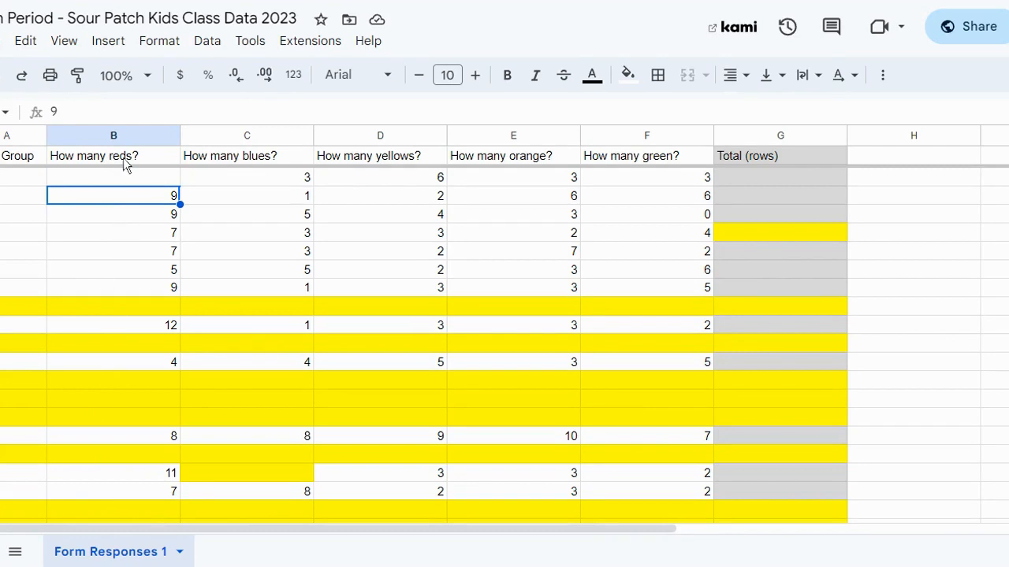
pyautogui.scroll(-1, 121, 485)
pyautogui.scroll(-6, 121, 483)
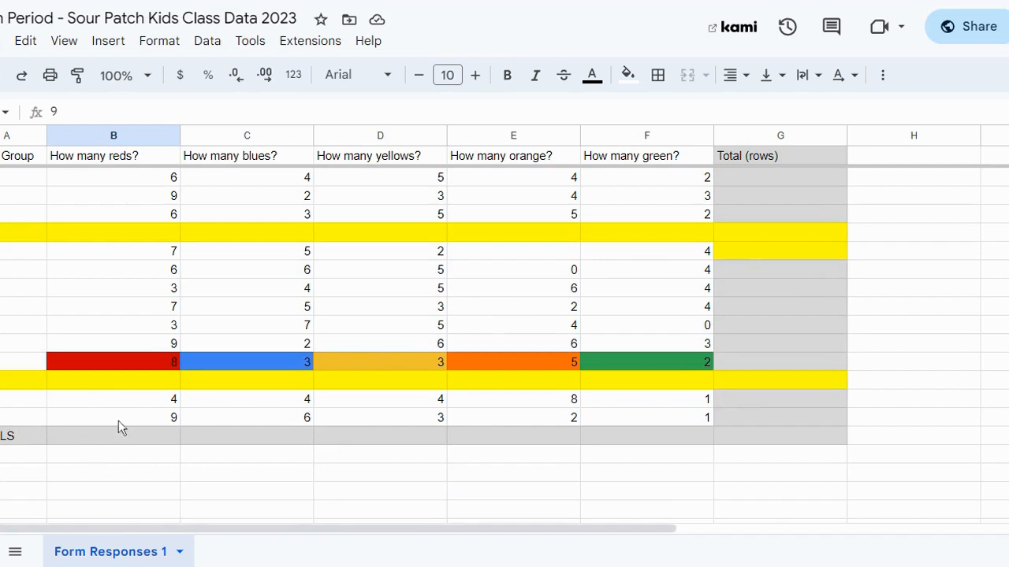
pyautogui.click(110, 438)
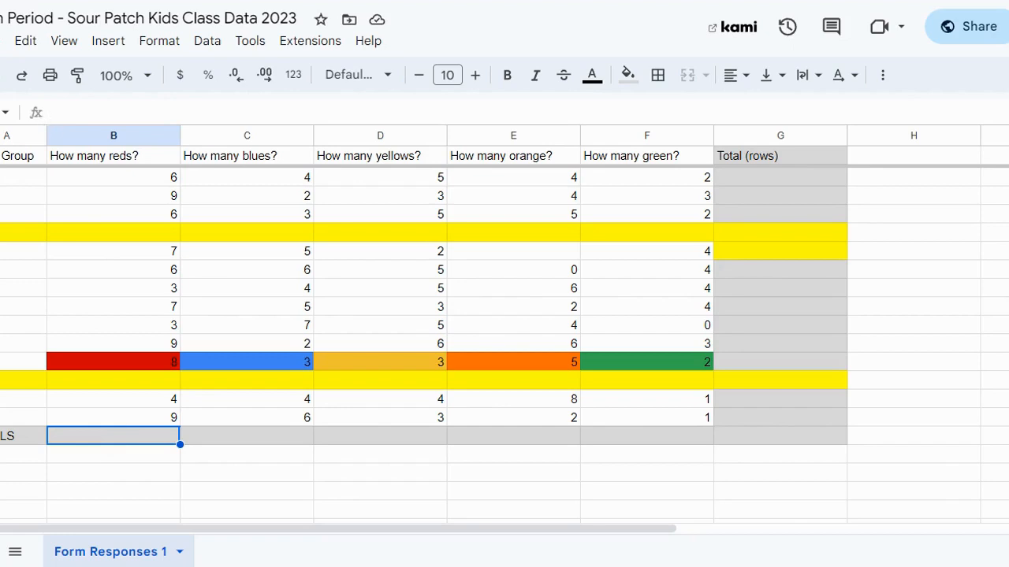
pyautogui.click(54, 112)
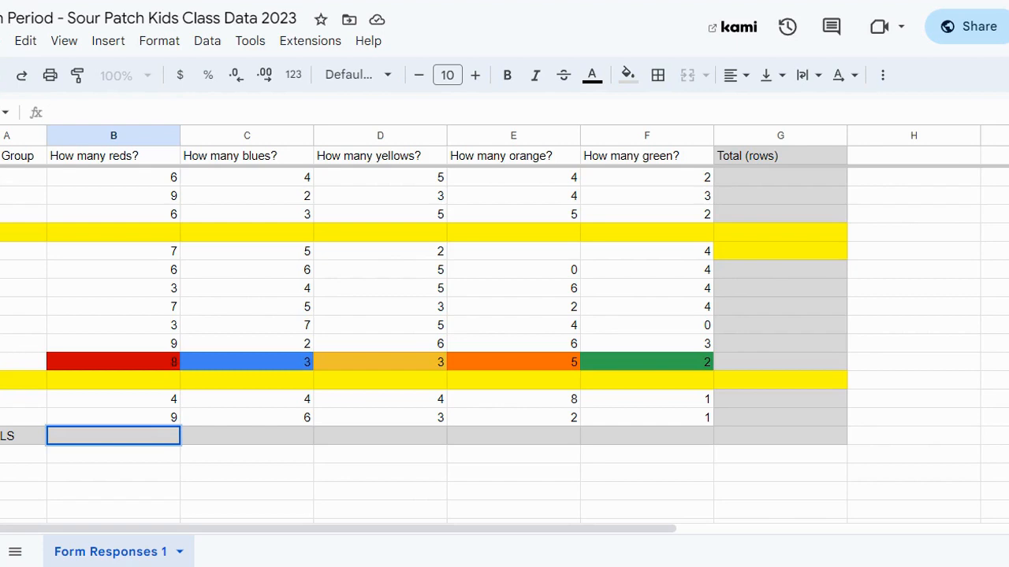
pyautogui.write('=')
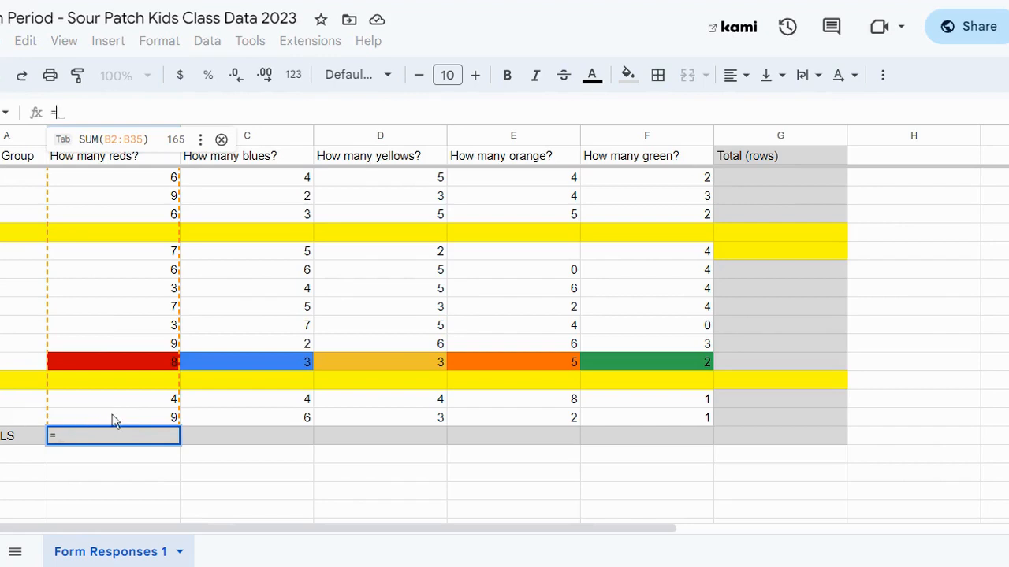
pyautogui.scroll(1, 112, 421)
pyautogui.scroll(5, 112, 422)
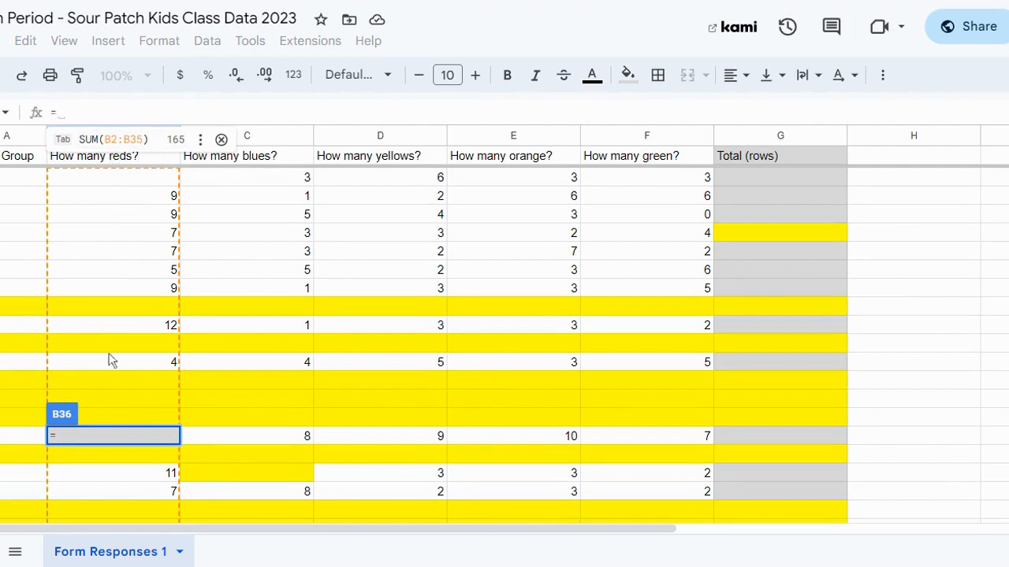
pyautogui.scroll(-5, 112, 366)
pyautogui.scroll(-2, 110, 374)
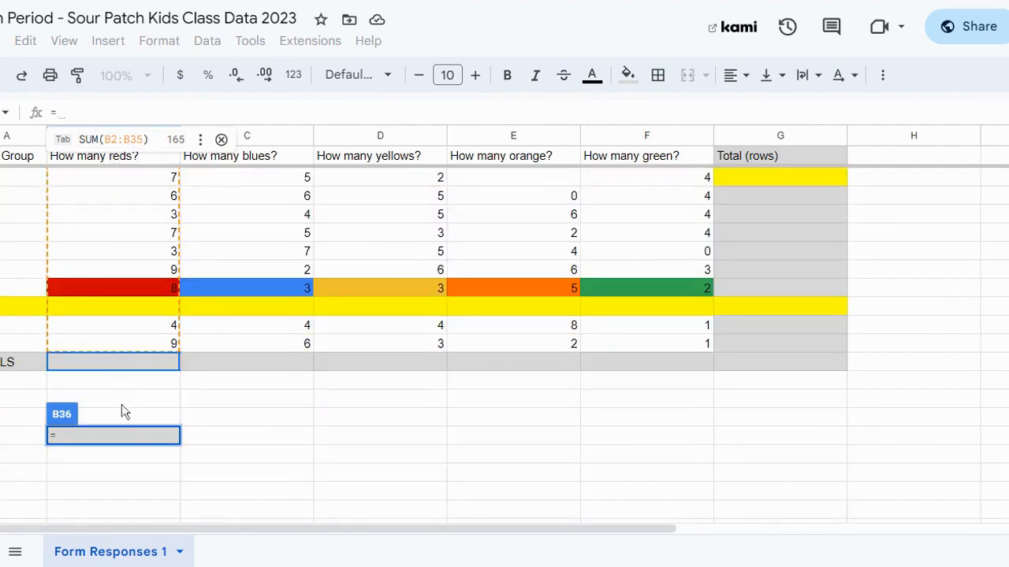
pyautogui.press('Tab')
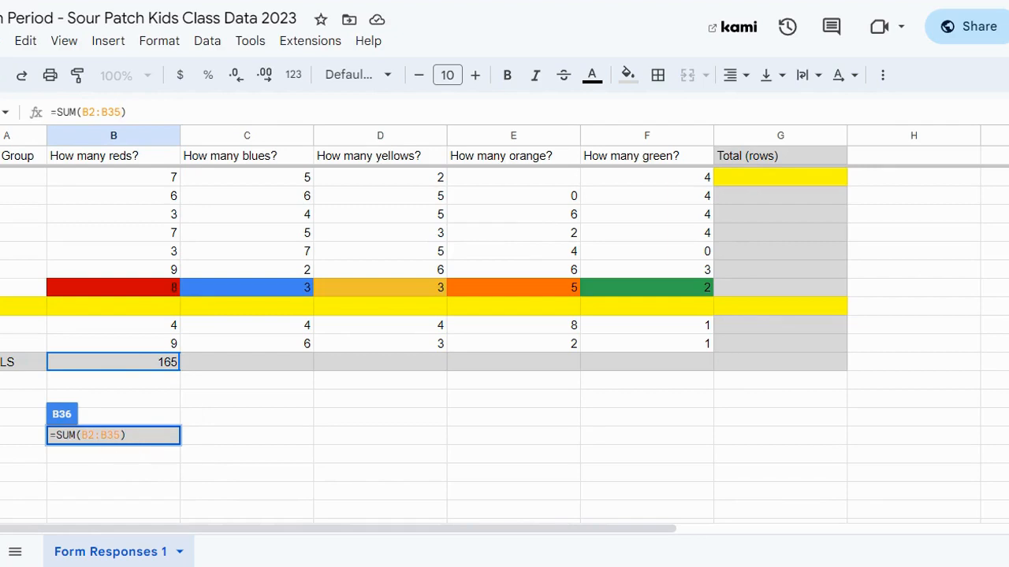
pyautogui.click(198, 435)
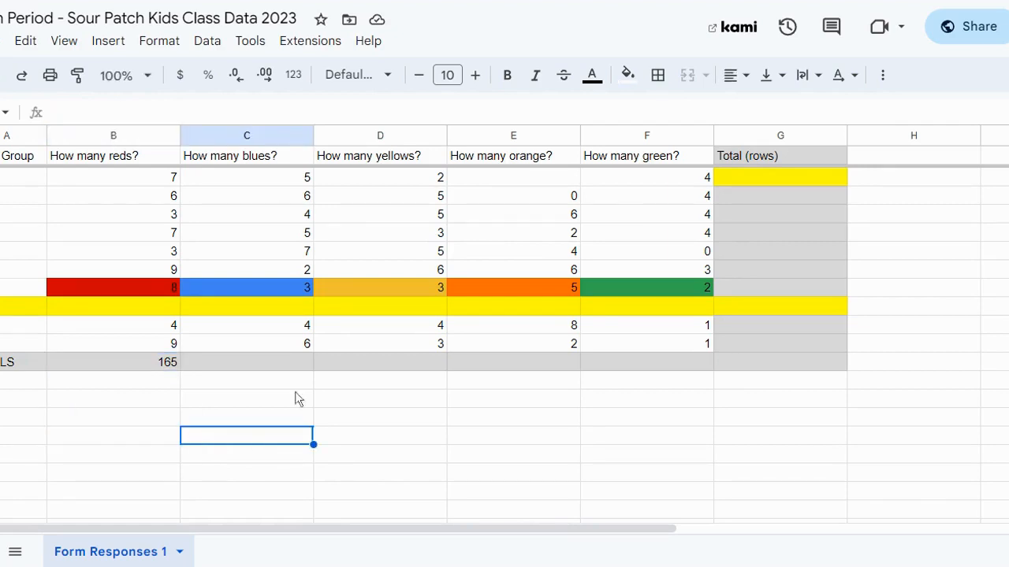
# Total the blues column in the totals row with the suggested formula =SUM(C2:C35)
pyautogui.click(297, 364)
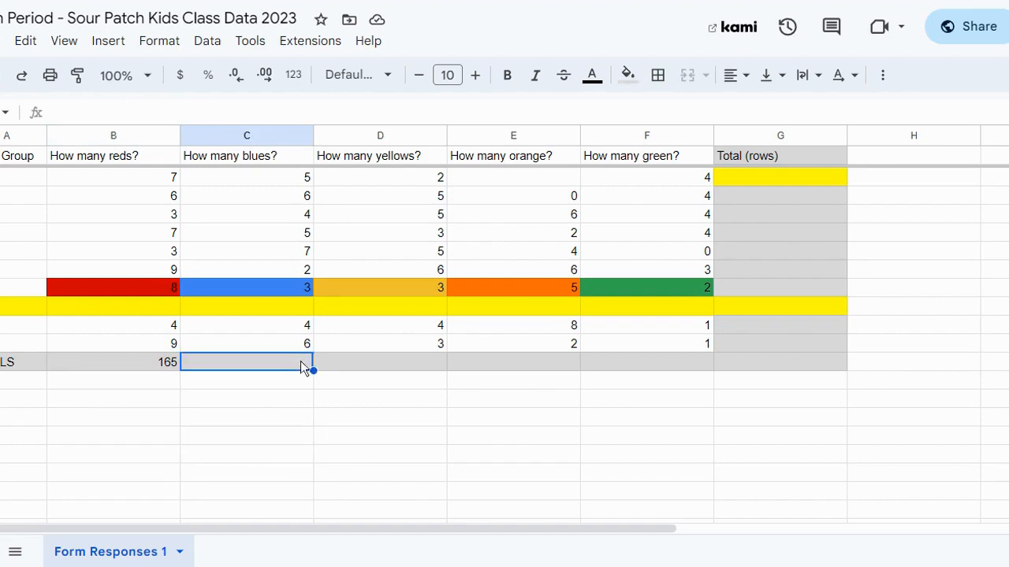
pyautogui.click(113, 113)
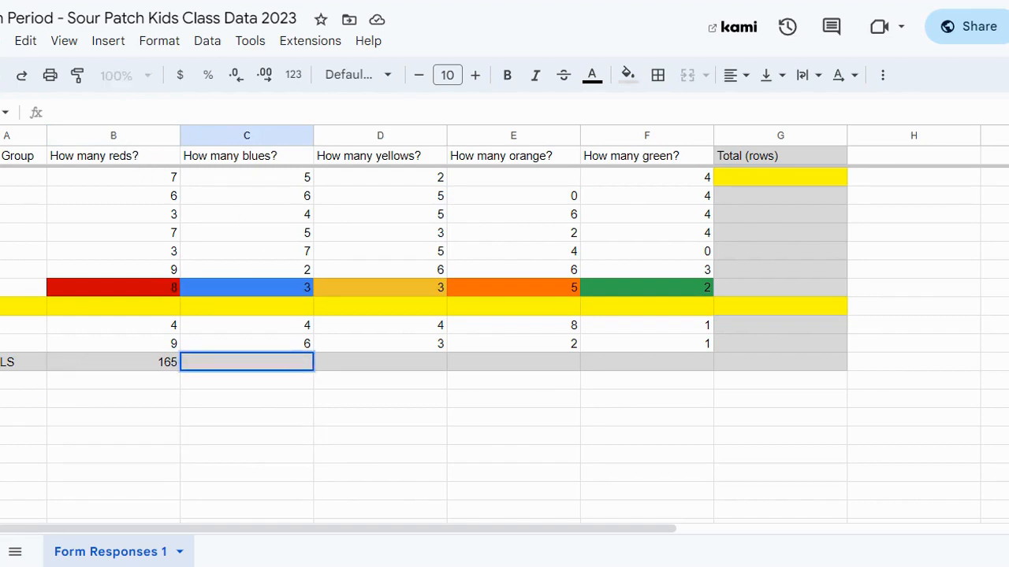
pyautogui.write('=')
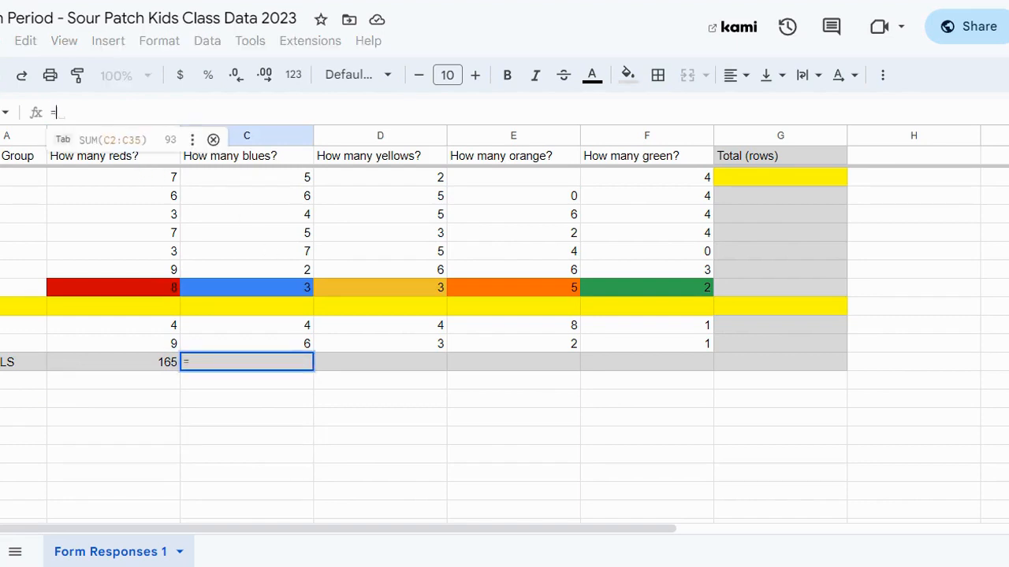
pyautogui.click(130, 143)
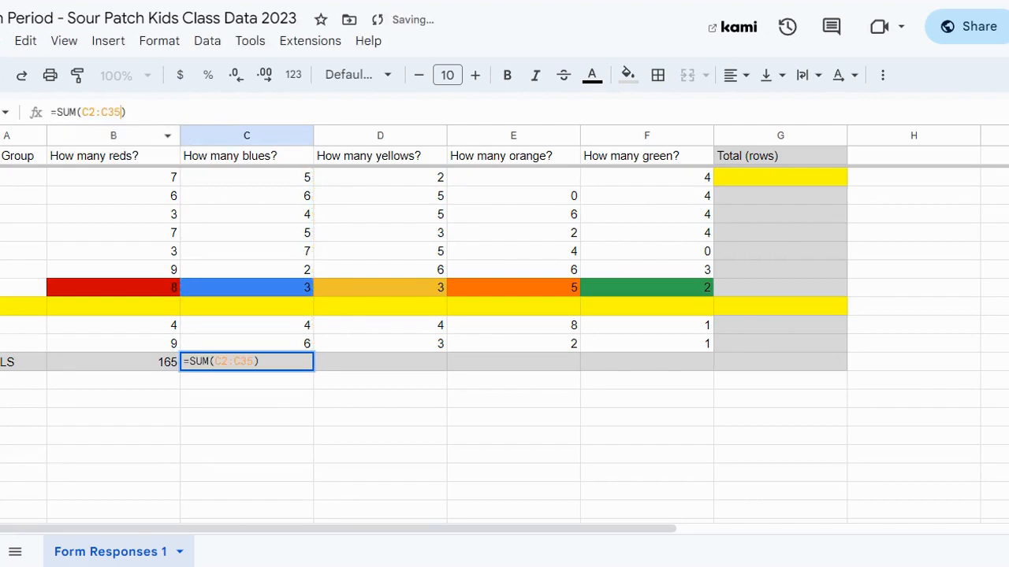
pyautogui.click(281, 383)
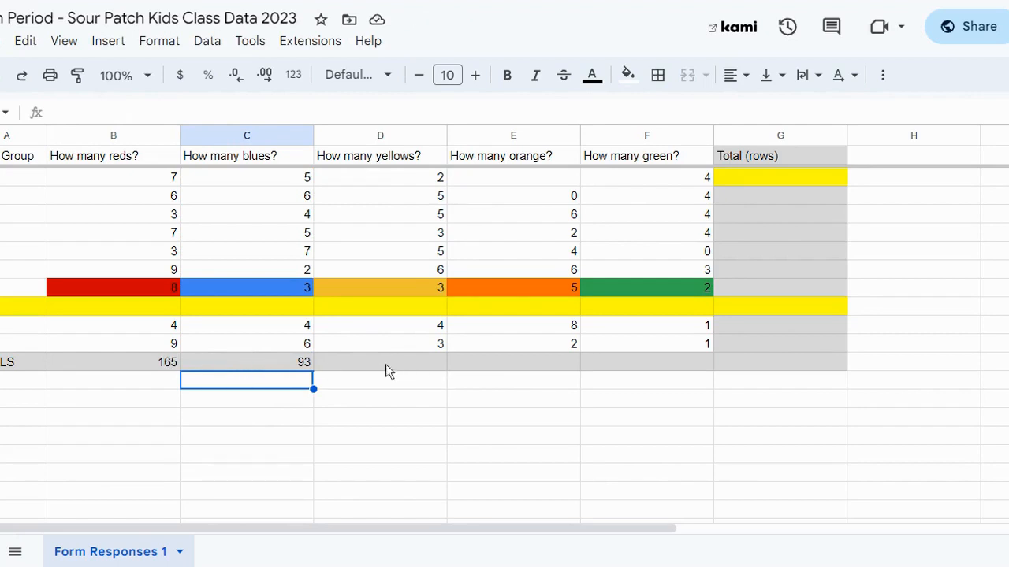
# Fill the blues total formula across into the yellows column of the totals row
pyautogui.click(278, 362)
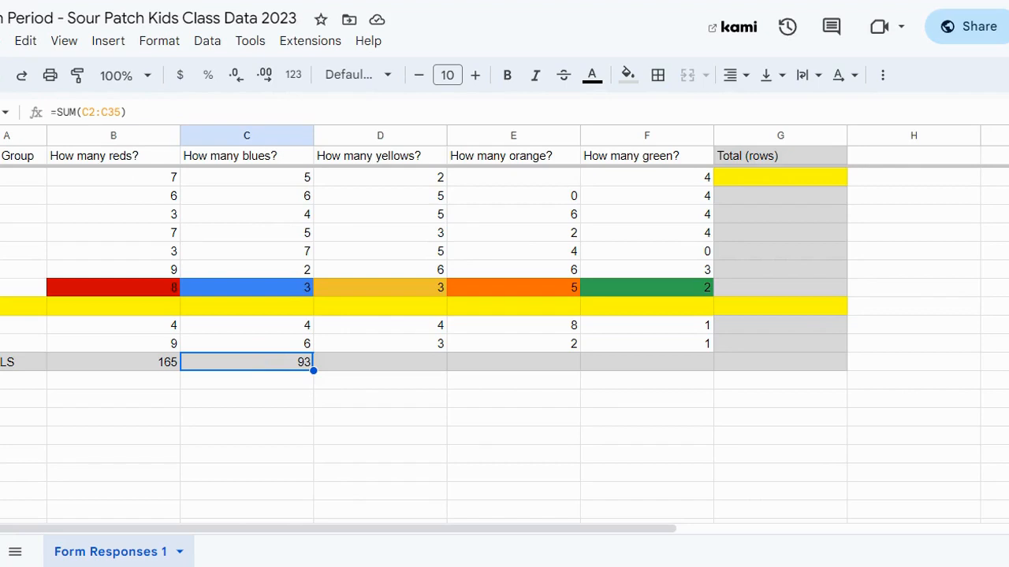
pyautogui.moveTo(312, 370); pyautogui.dragTo(416, 367)
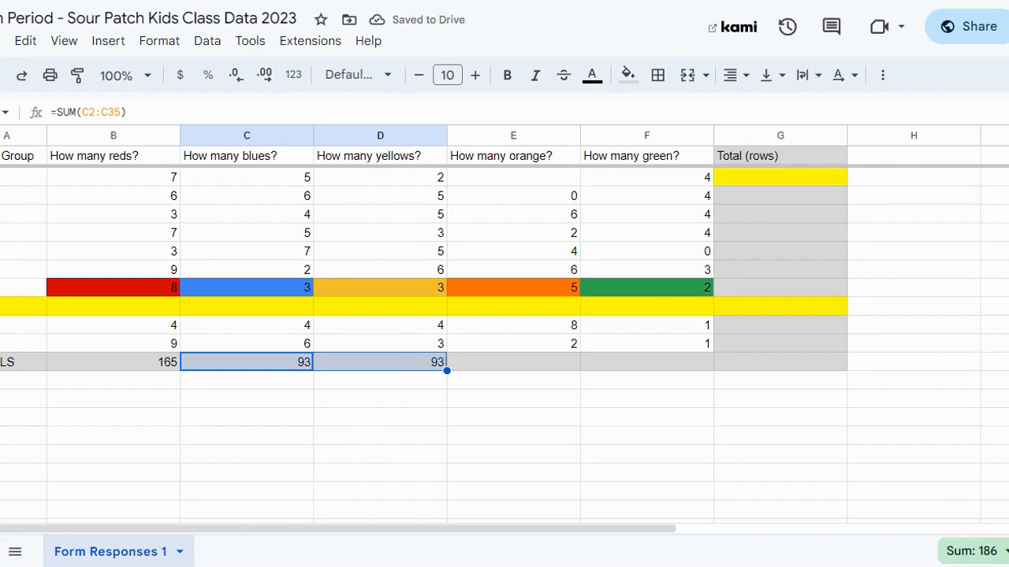
pyautogui.click(418, 367)
pyautogui.click(417, 380)
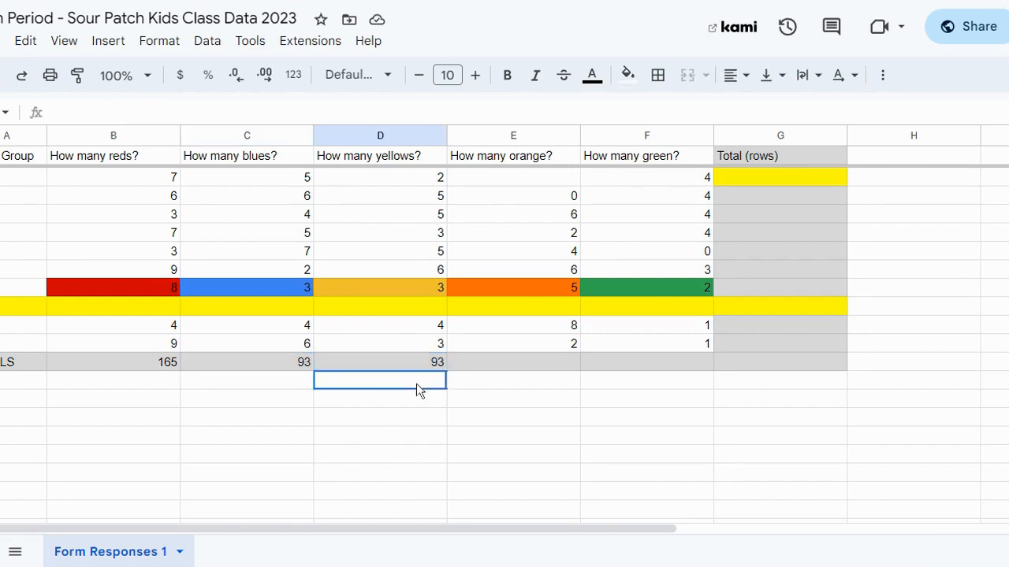
# Extend the yellows total formula across the orange and green columns of the totals row
pyautogui.click(416, 367)
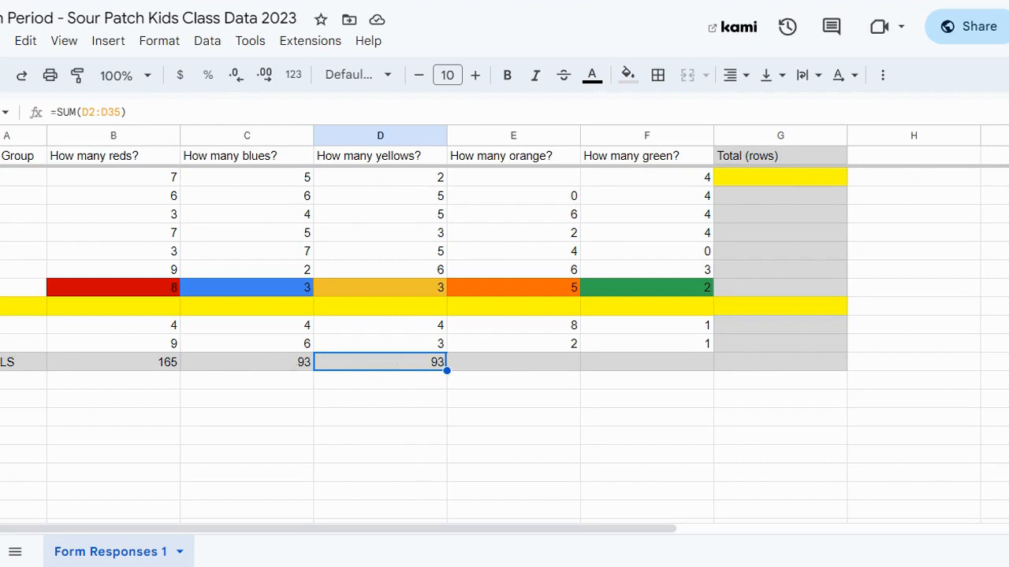
pyautogui.moveTo(446, 370); pyautogui.dragTo(520, 367)
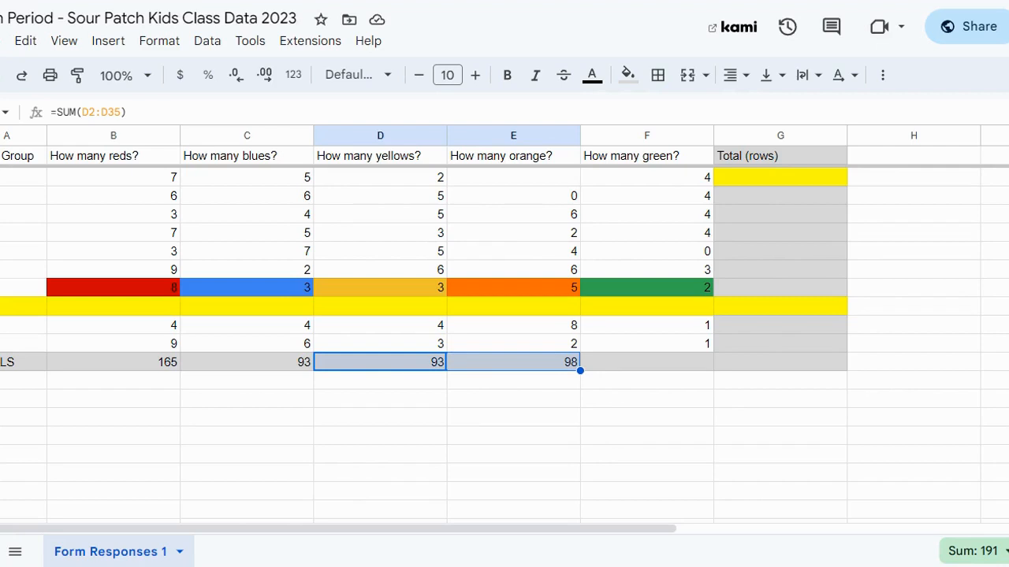
pyautogui.moveTo(580, 370); pyautogui.dragTo(678, 367)
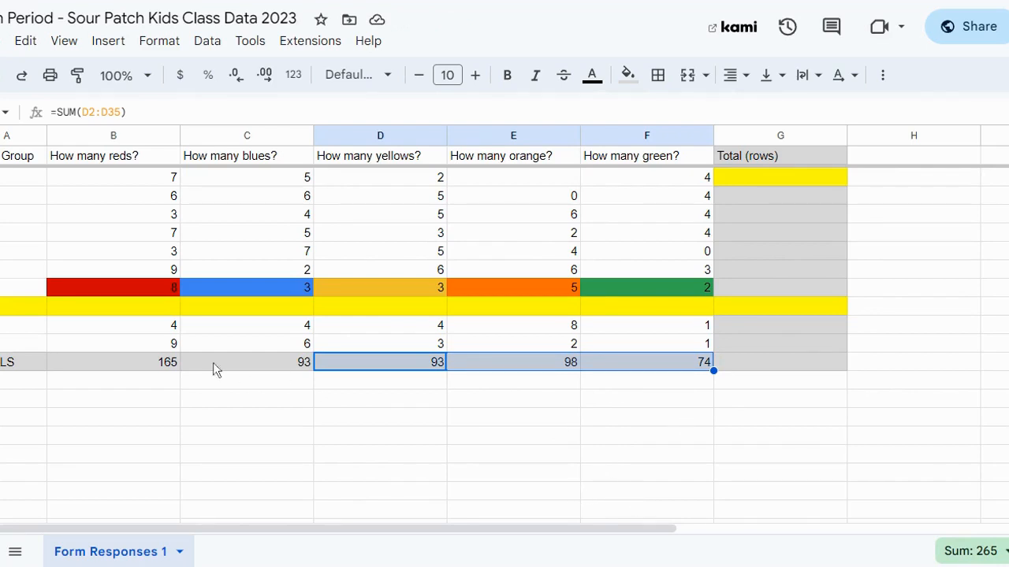
pyautogui.click(527, 400)
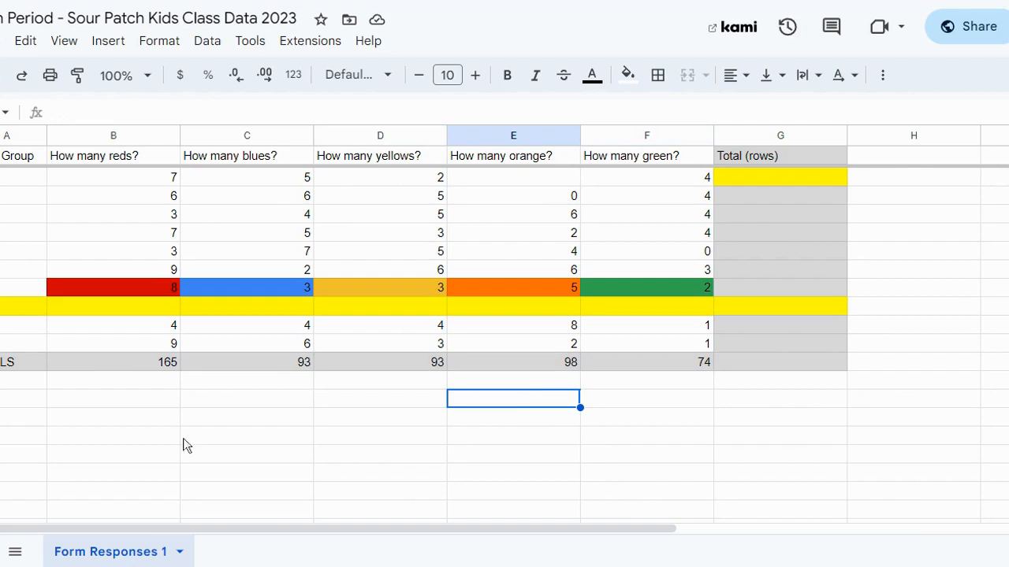
# Enter =SUM(B2:F2) in the first data row of the Total (rows) column
pyautogui.scroll(3, 123, 425)
pyautogui.scroll(3, 124, 425)
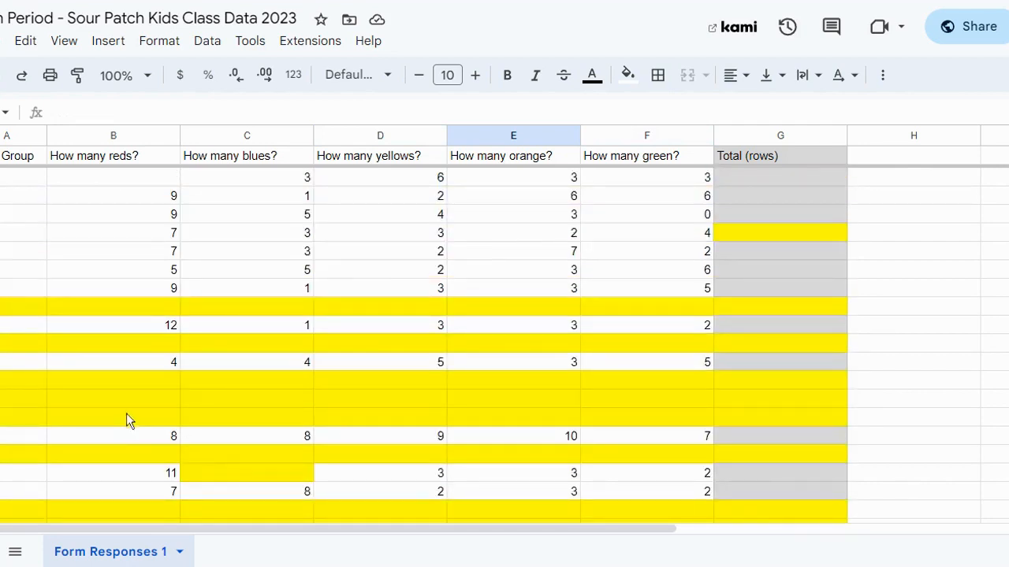
pyautogui.click(775, 180)
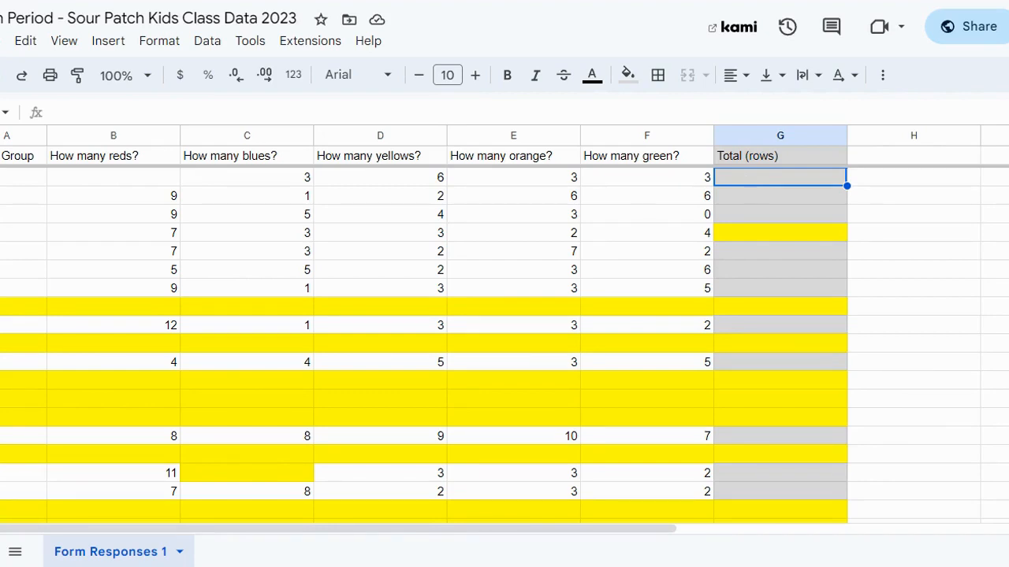
pyautogui.press('Return')
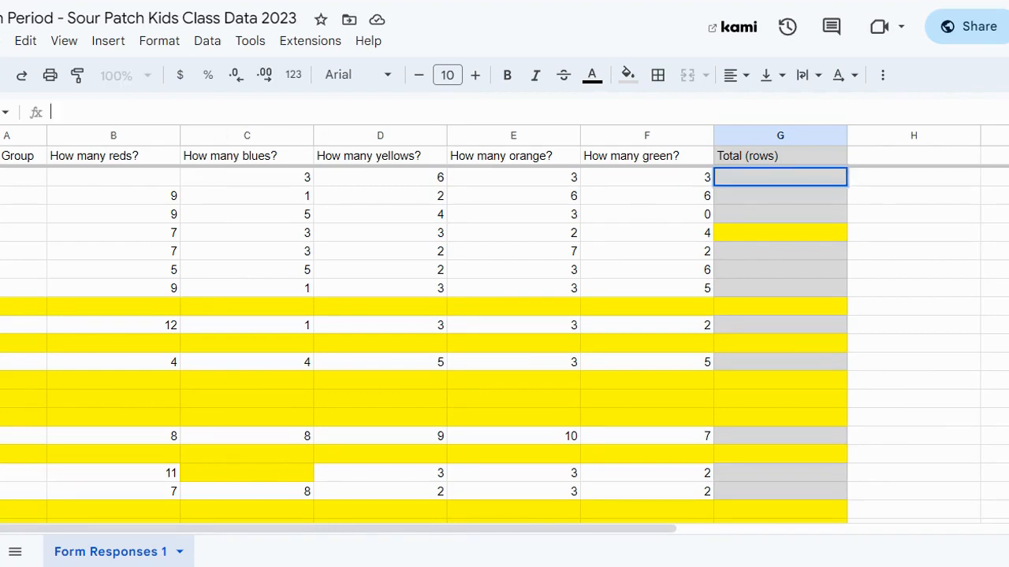
pyautogui.write('=')
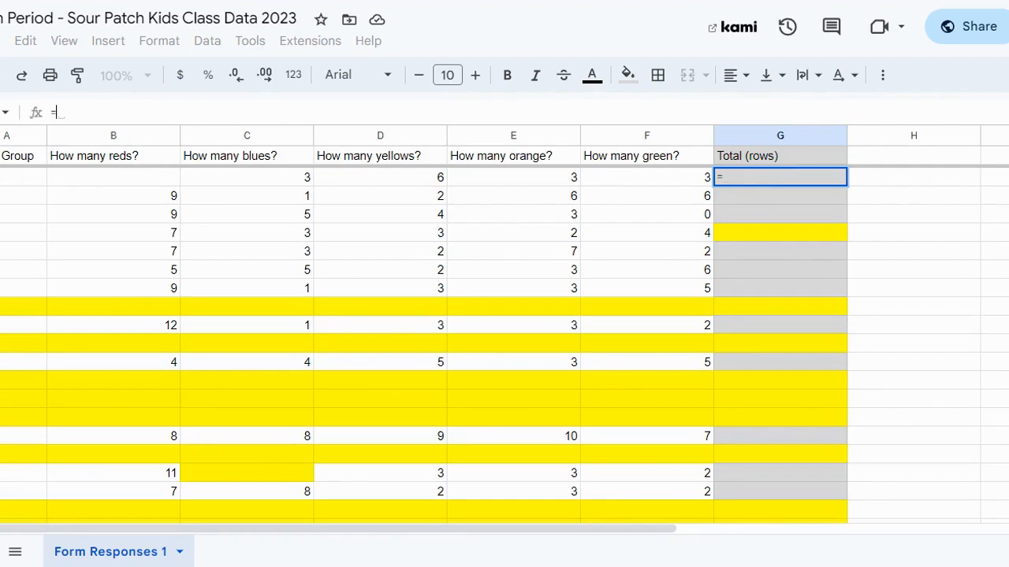
pyautogui.write('sum')
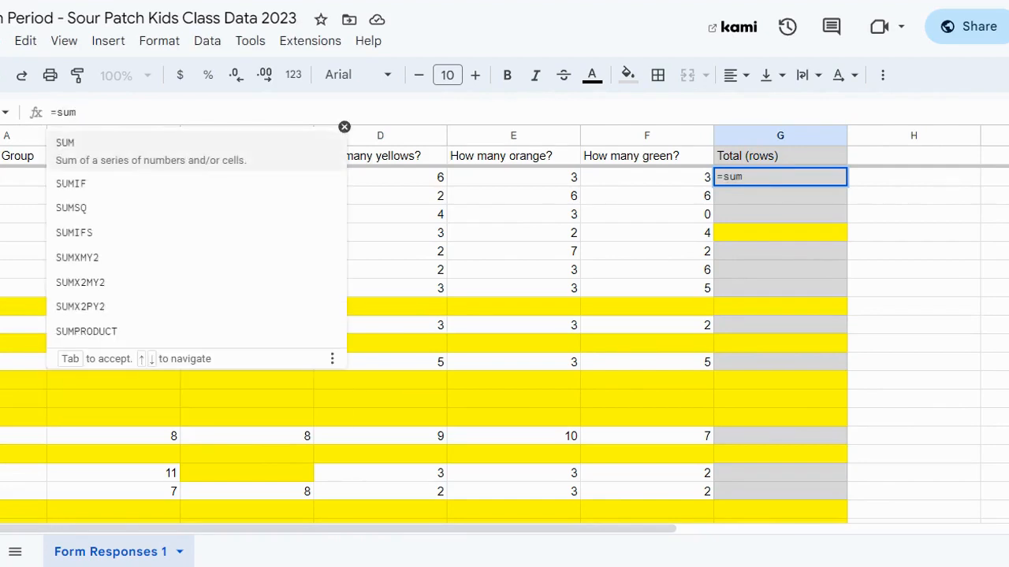
pyautogui.press('Tab')
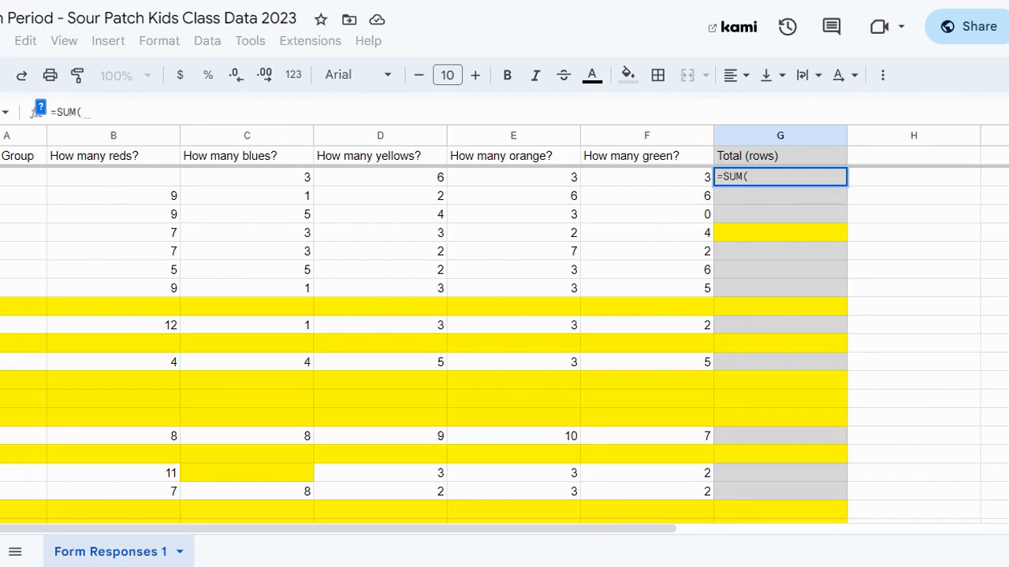
pyautogui.moveTo(79, 185); pyautogui.dragTo(642, 184)
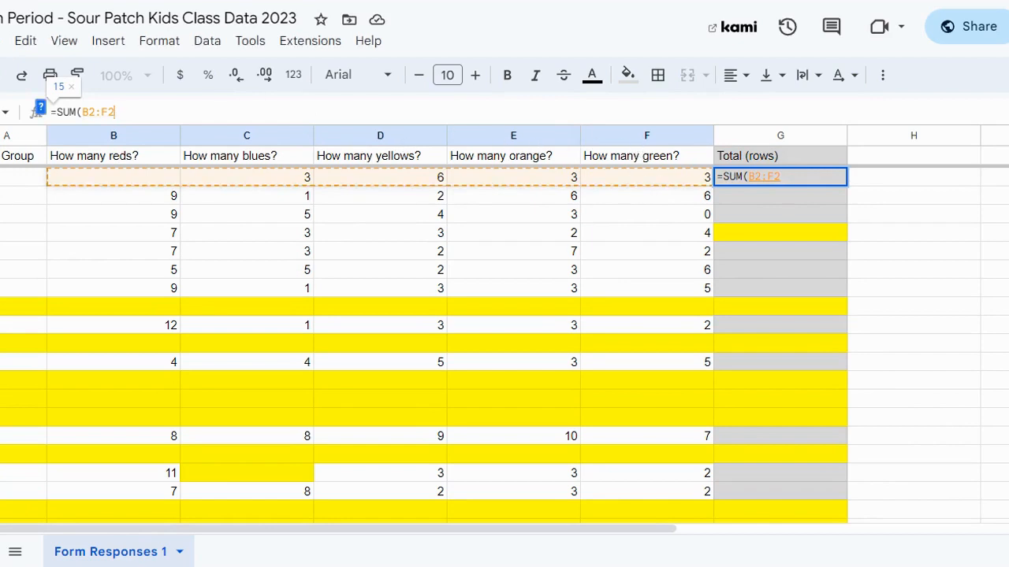
pyautogui.write(')')
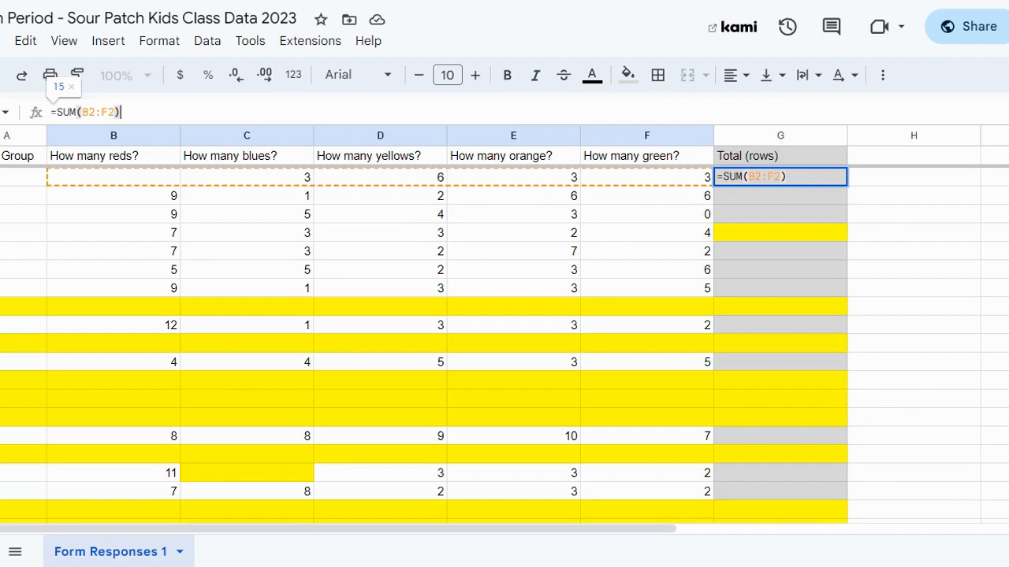
pyautogui.press('Return')
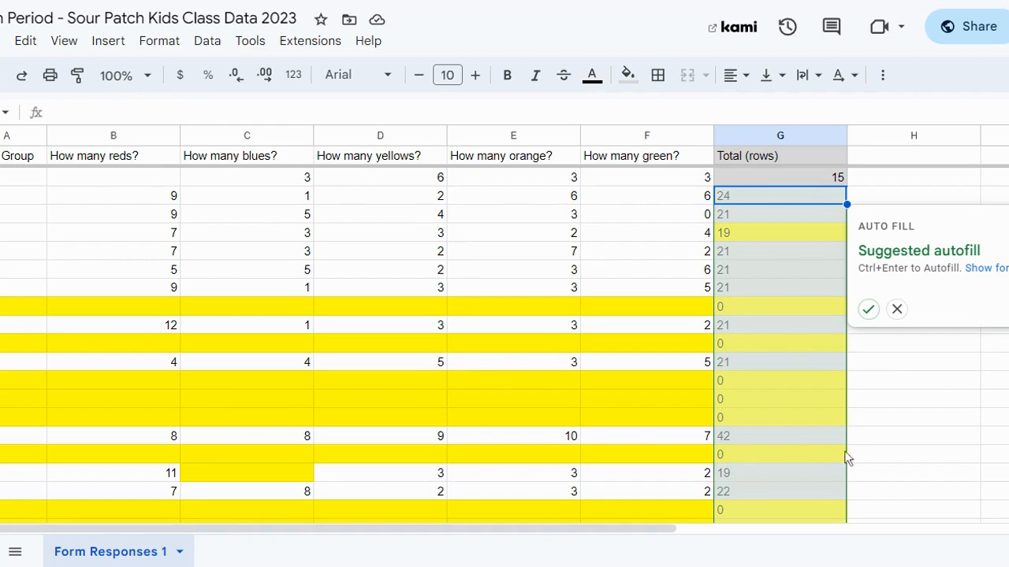
# Accept the suggested autofill for the rest of the Total (rows) column and review the row totals down to the totals row
pyautogui.click(868, 309)
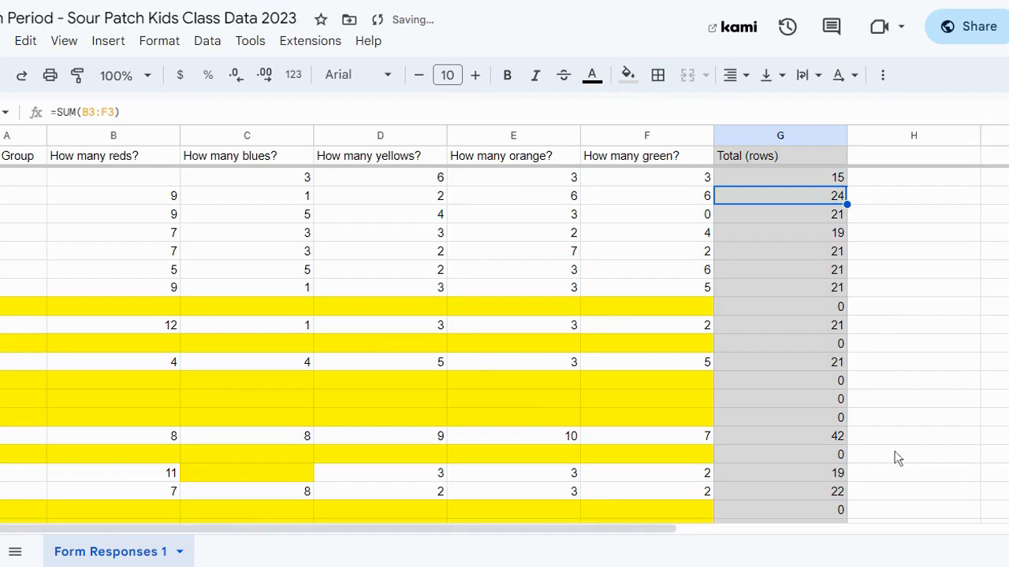
pyautogui.scroll(-1, 896, 502)
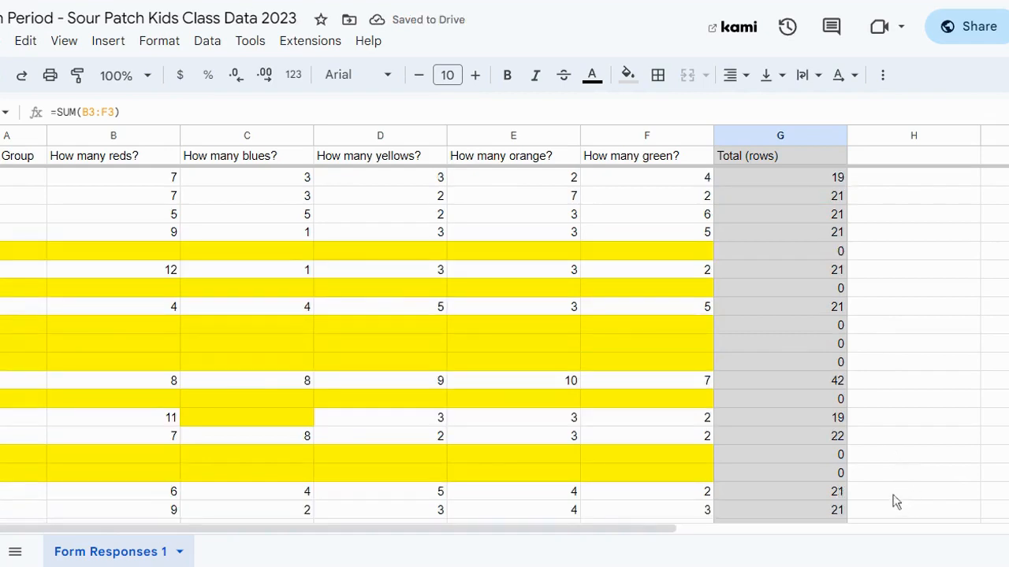
pyautogui.scroll(-1, 896, 502)
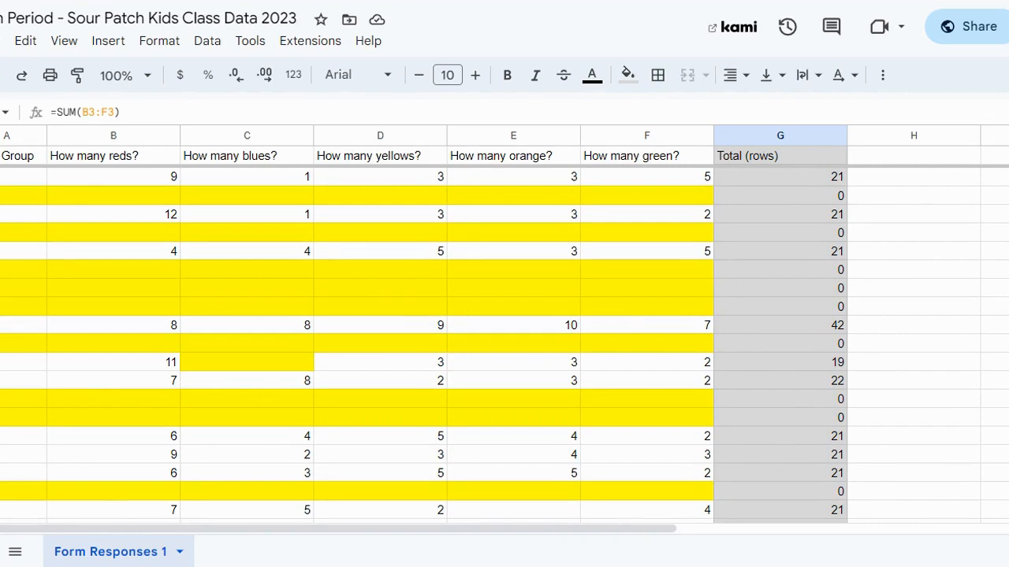
pyautogui.scroll(1, 894, 500)
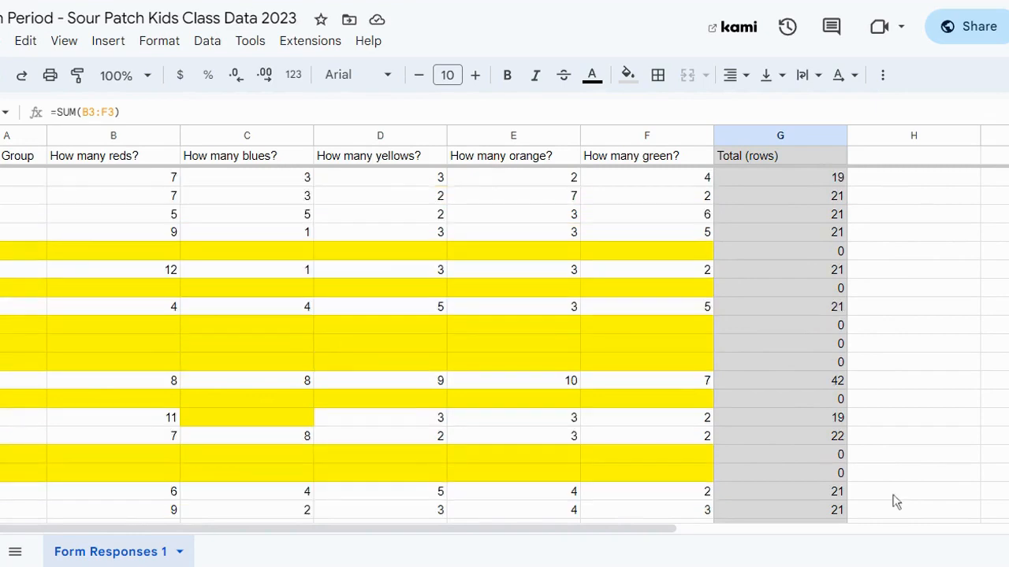
pyautogui.click(787, 381)
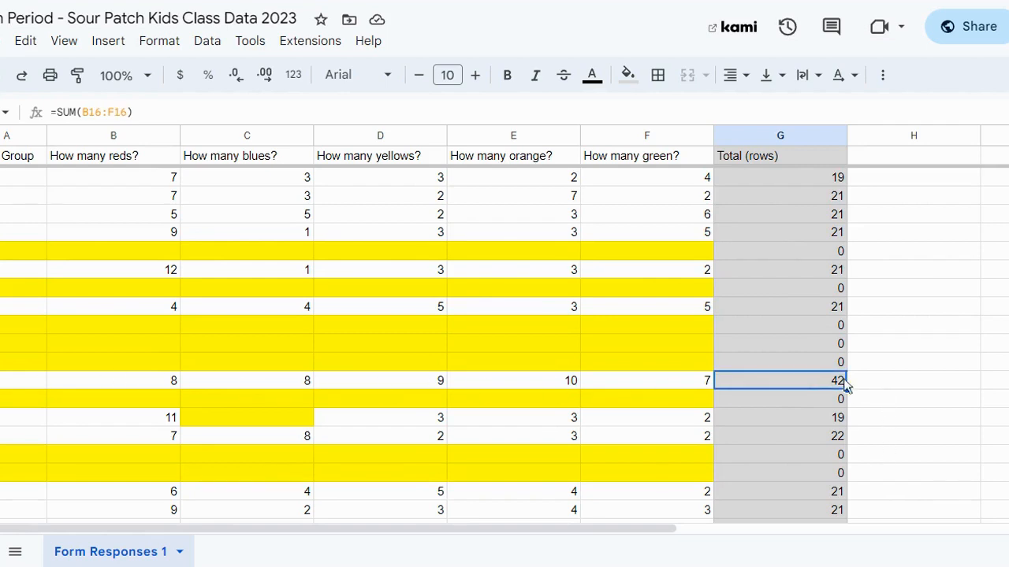
pyautogui.scroll(-5, 866, 445)
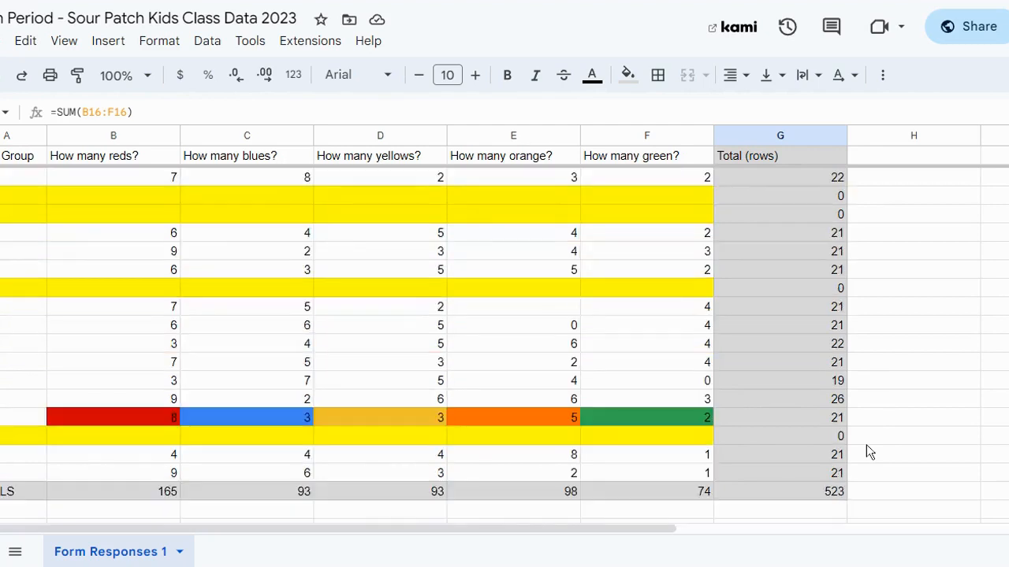
pyautogui.scroll(-1, 866, 444)
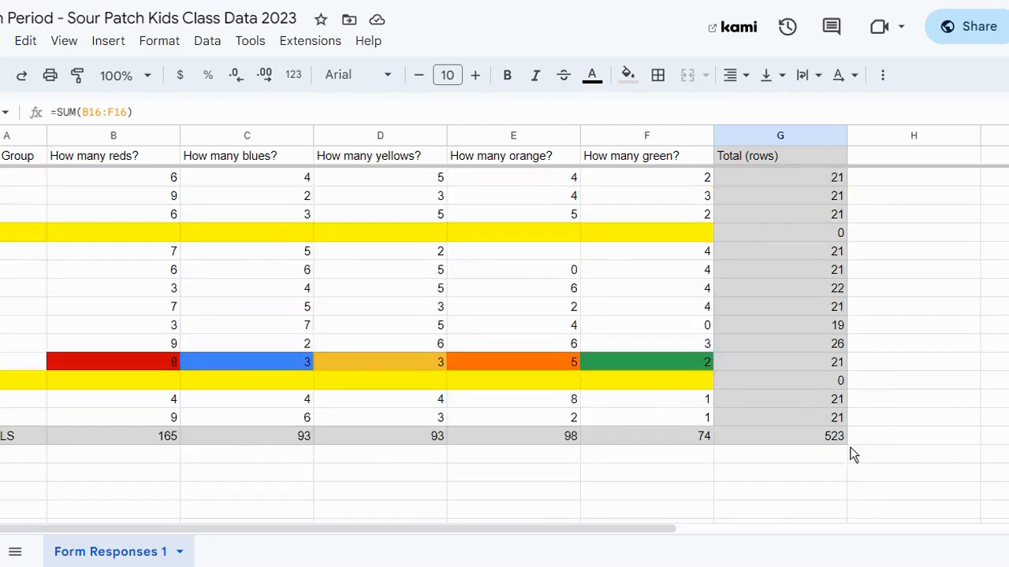